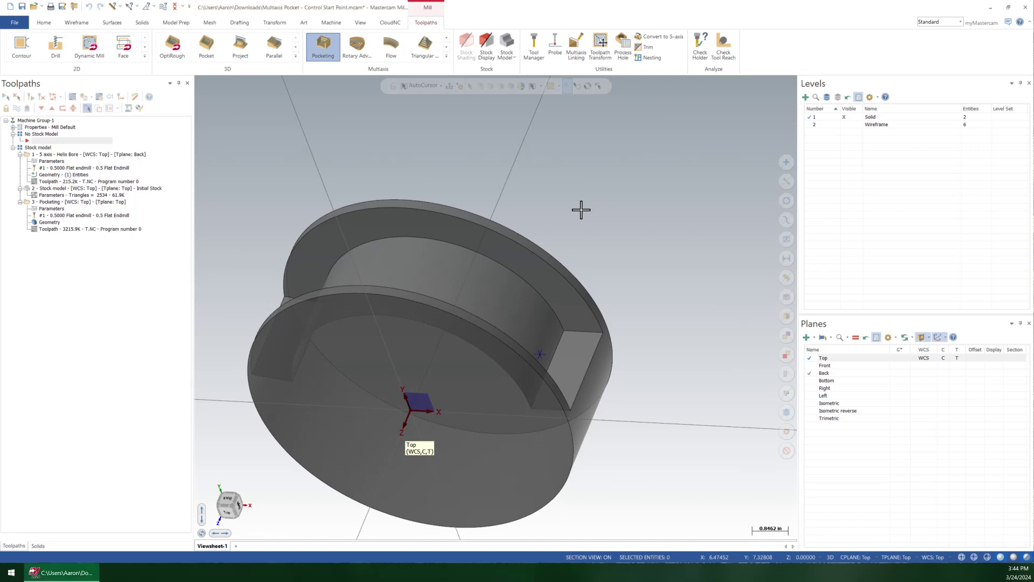
Inspect the cylindrical part and its curved pocket in tilted, front and top views
middle_drag(581, 210, 589, 179)
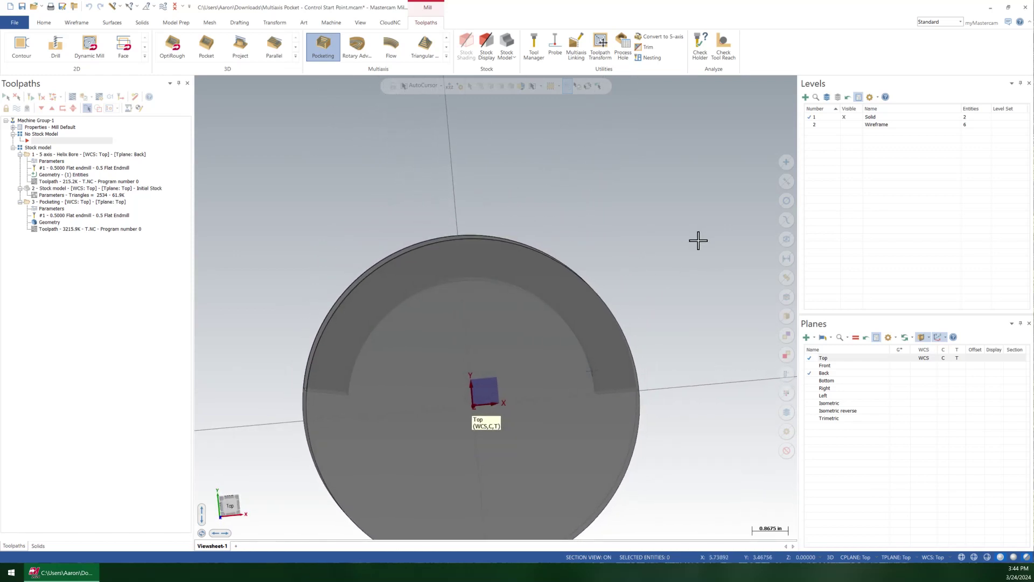
middle_drag(508, 197, 595, 213)
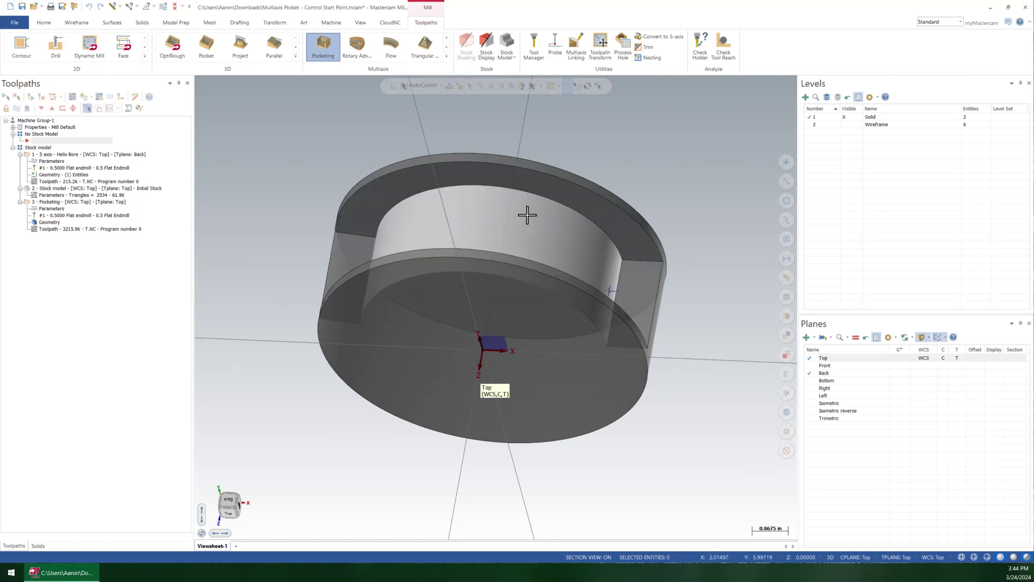
key(alt+2)
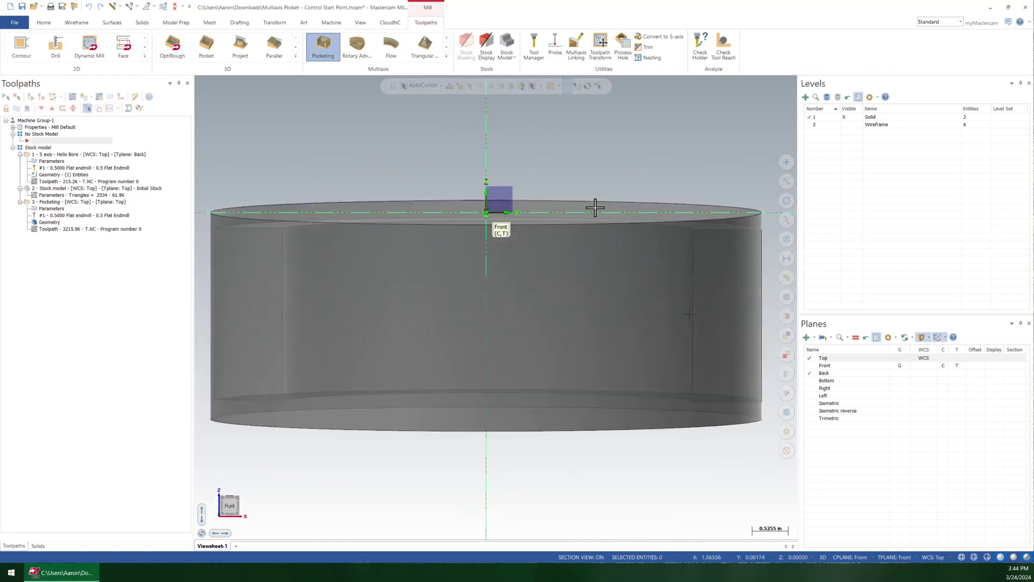
key(alt+1)
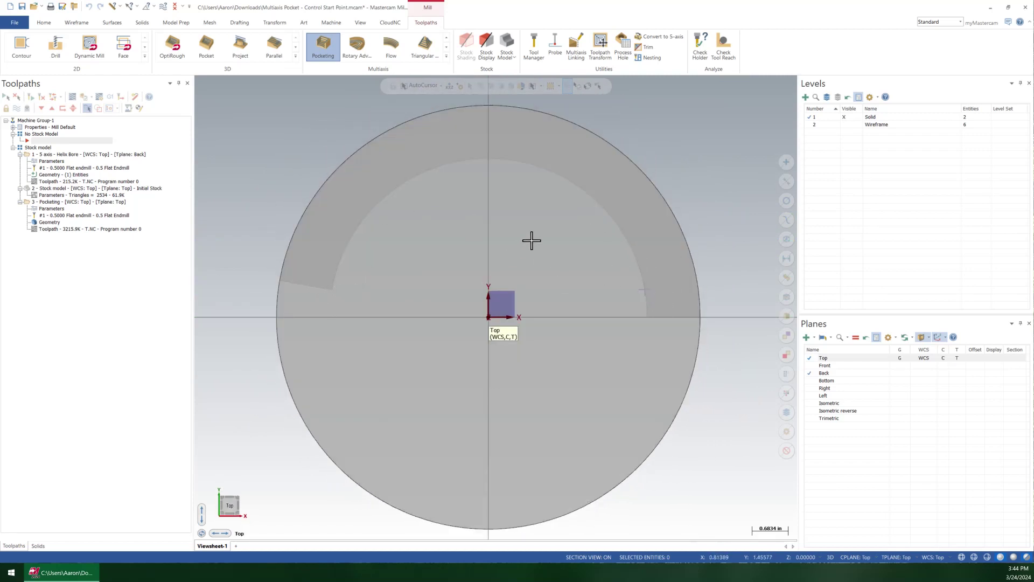
scroll(533, 242, down, 2)
middle_drag(544, 251, 540, 312)
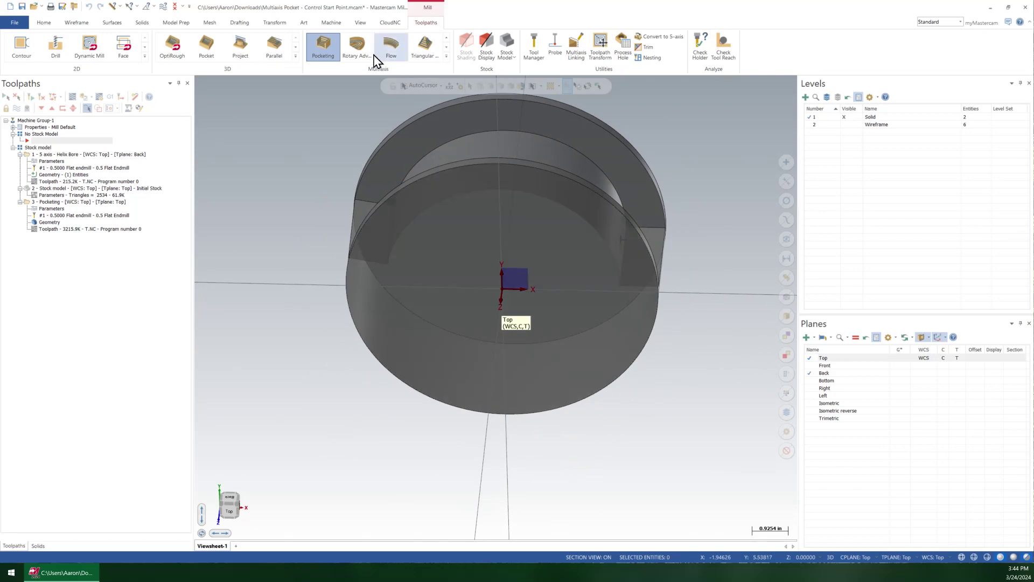
Start a multiaxis Pocketing toolpath in the No Stock Model group with the 0.5 Flat Endmill and stock turned off
key(Down)
key(Down)
key(Down)
click(330, 54)
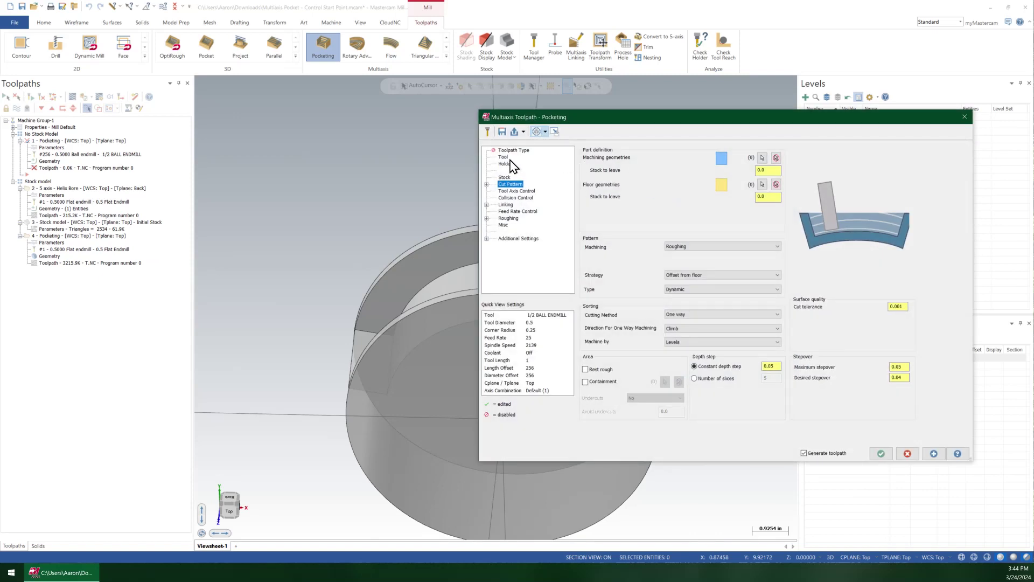
click(503, 157)
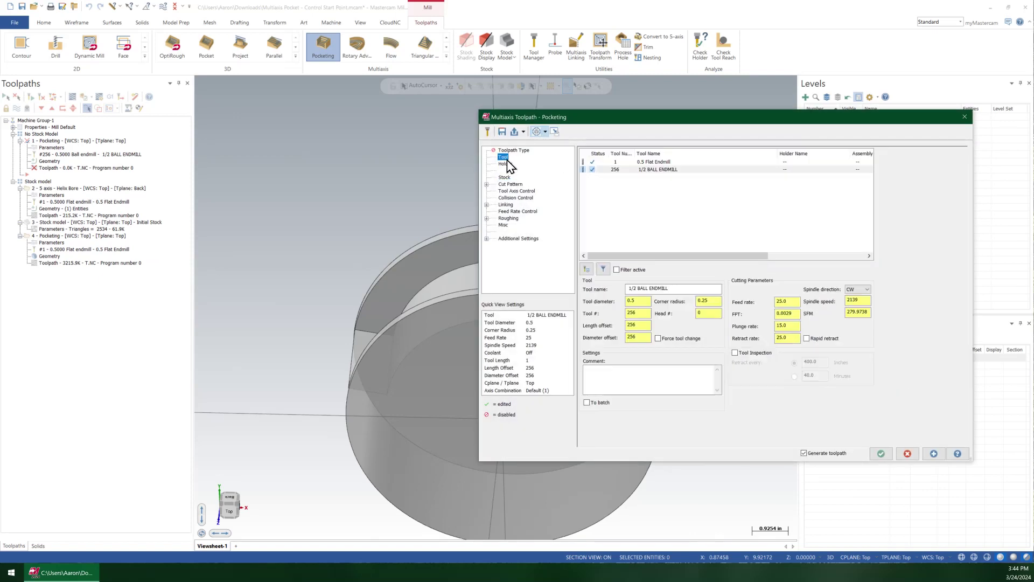
click(664, 162)
click(672, 164)
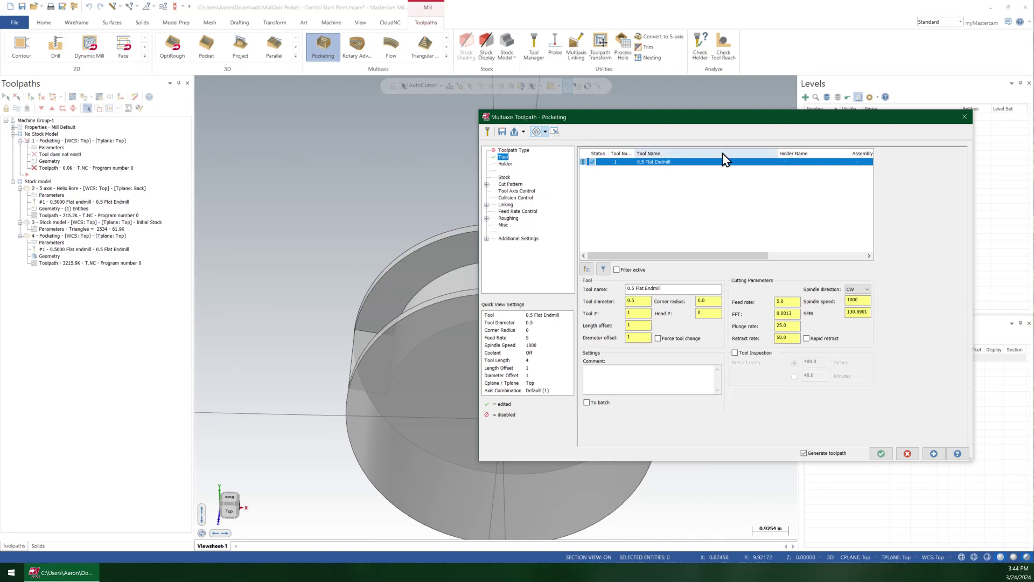
click(504, 178)
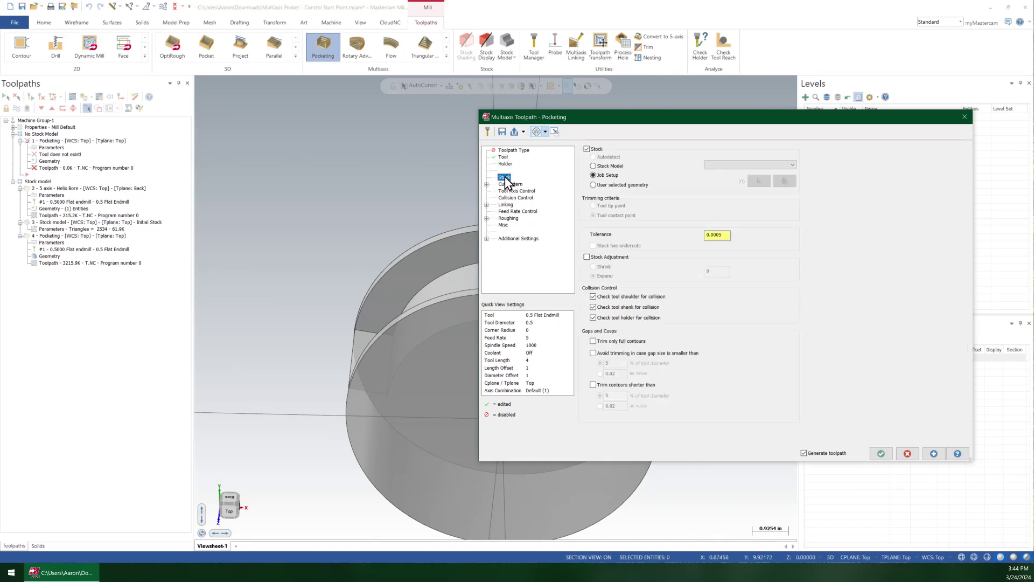
click(587, 149)
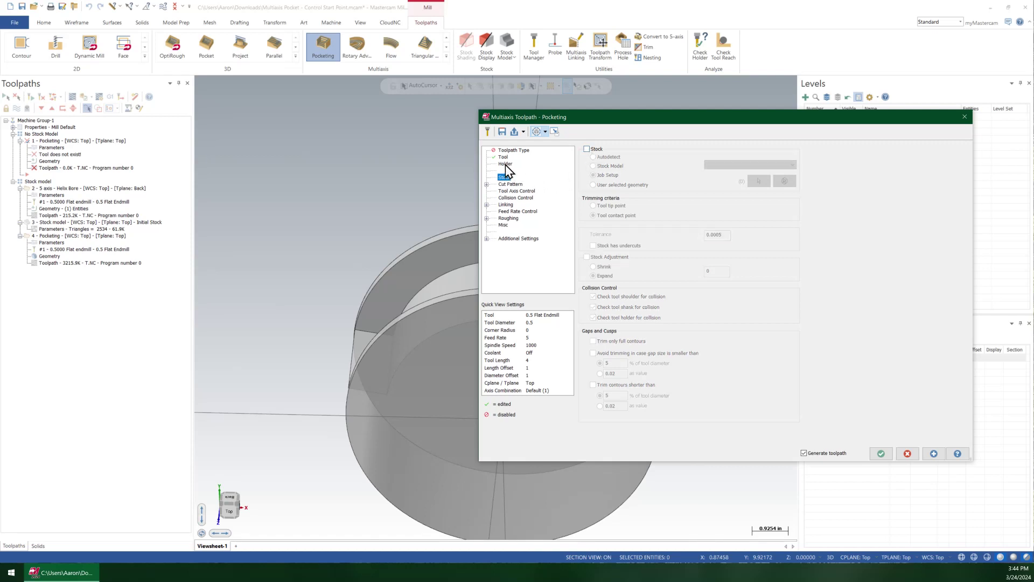
Assign the whole solid as machining geometry and the pocket's curved inner face as floor geometry in the cut pattern
click(509, 184)
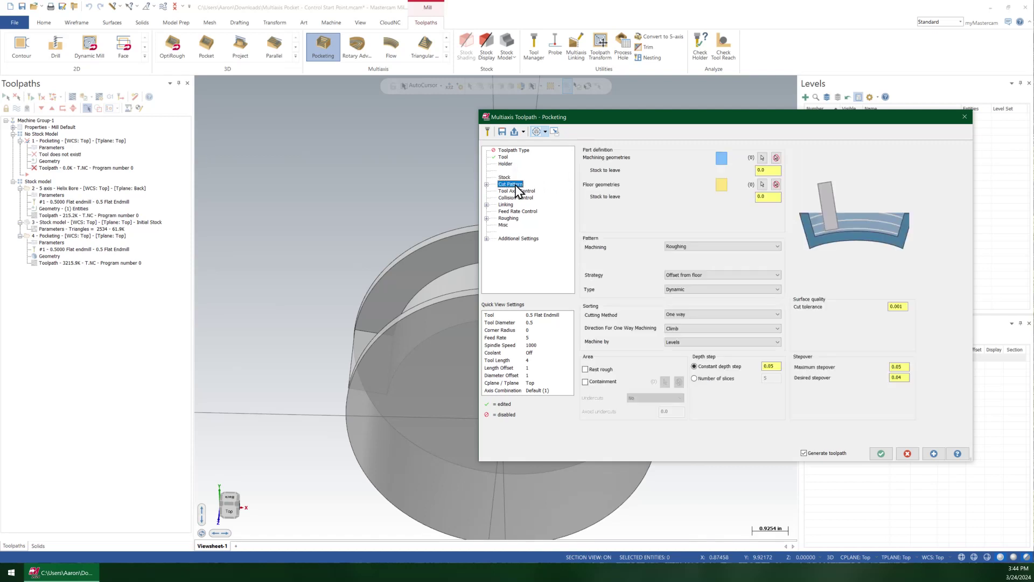
click(762, 157)
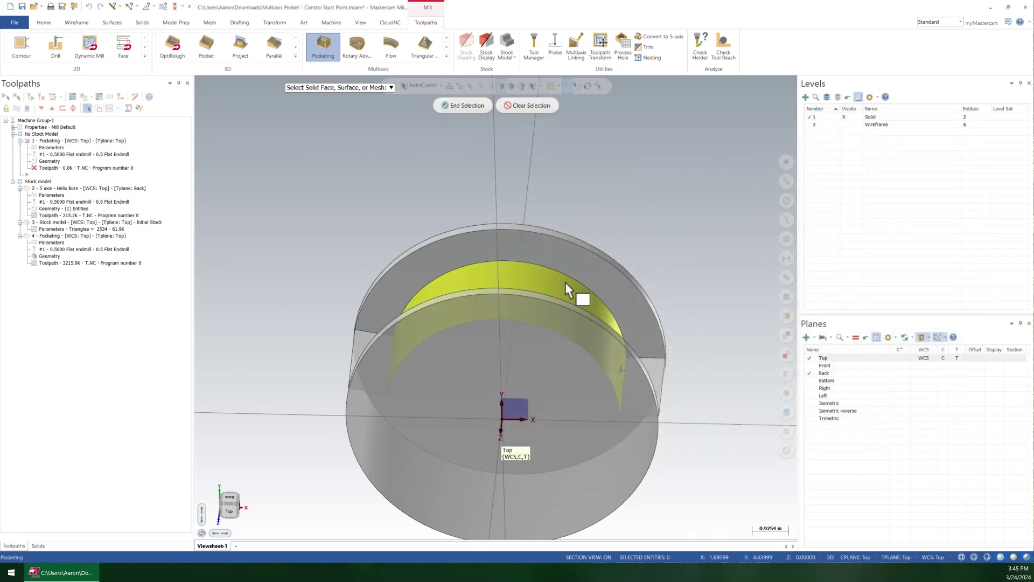
click(565, 283)
click(482, 106)
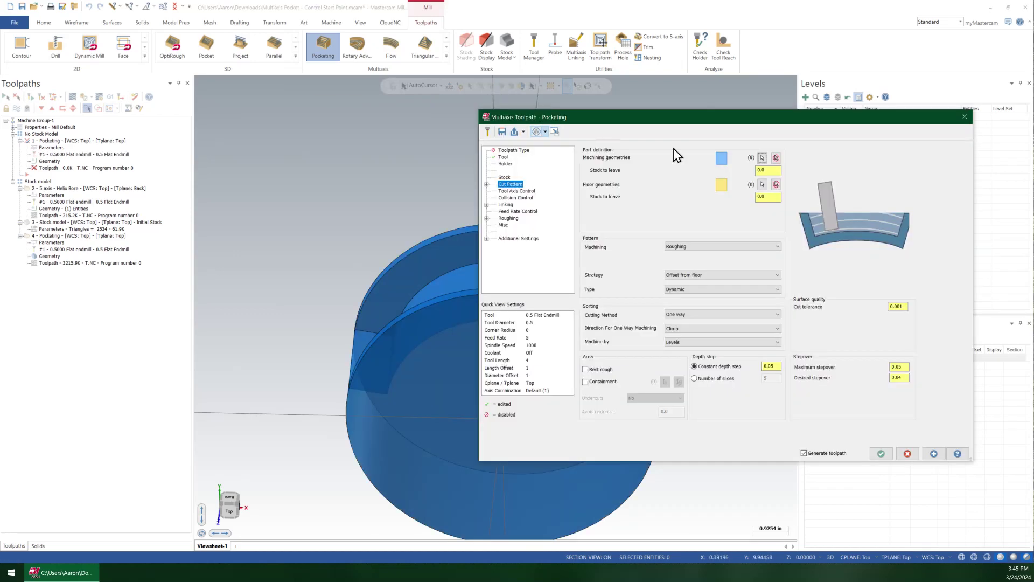
click(762, 184)
click(625, 339)
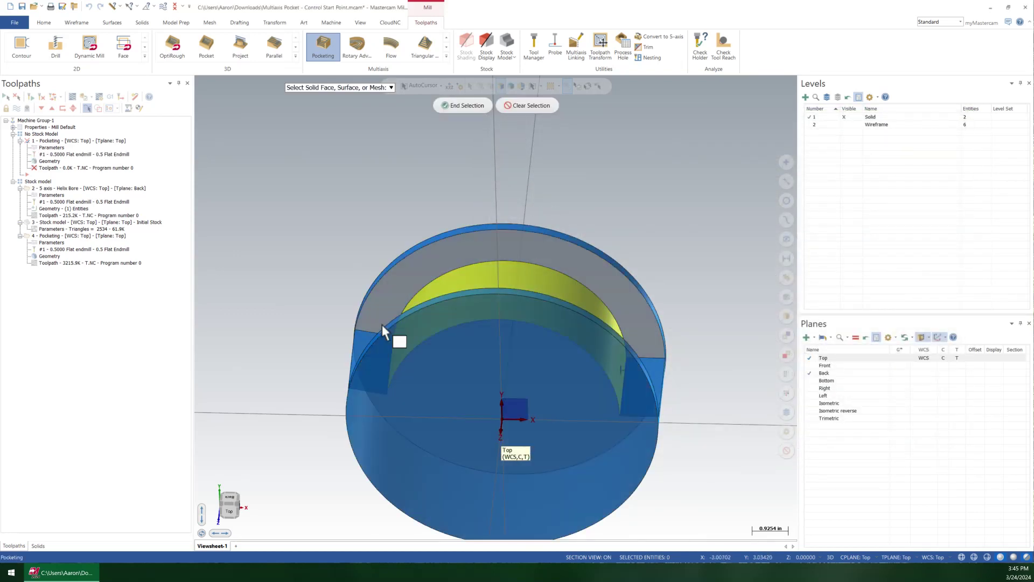
click(468, 105)
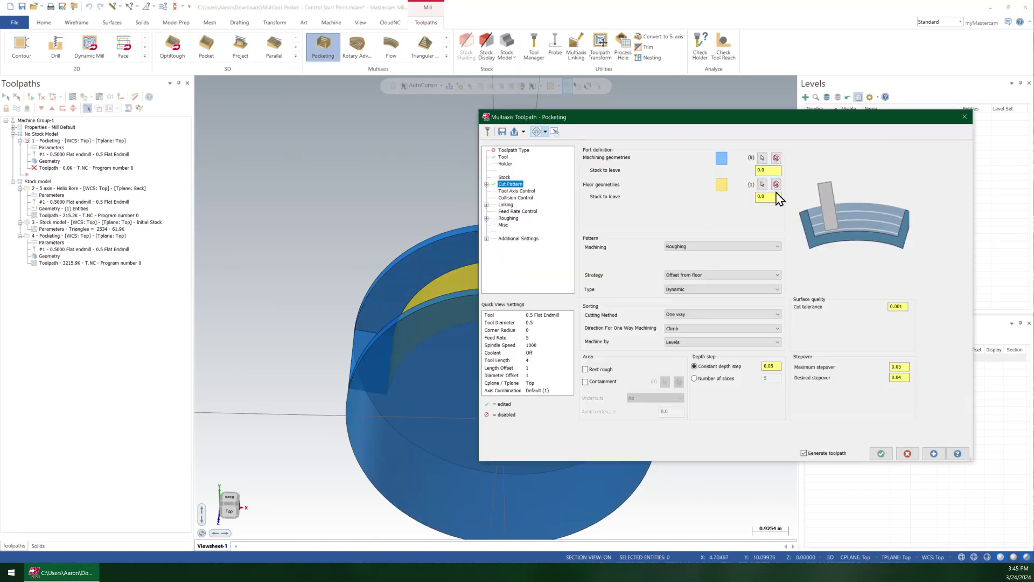
Set both stock-to-leave values to 0.01, cut tolerance to 0.003, maximum stepover to 0.125 and desired stepover to 0.1
click(898, 306)
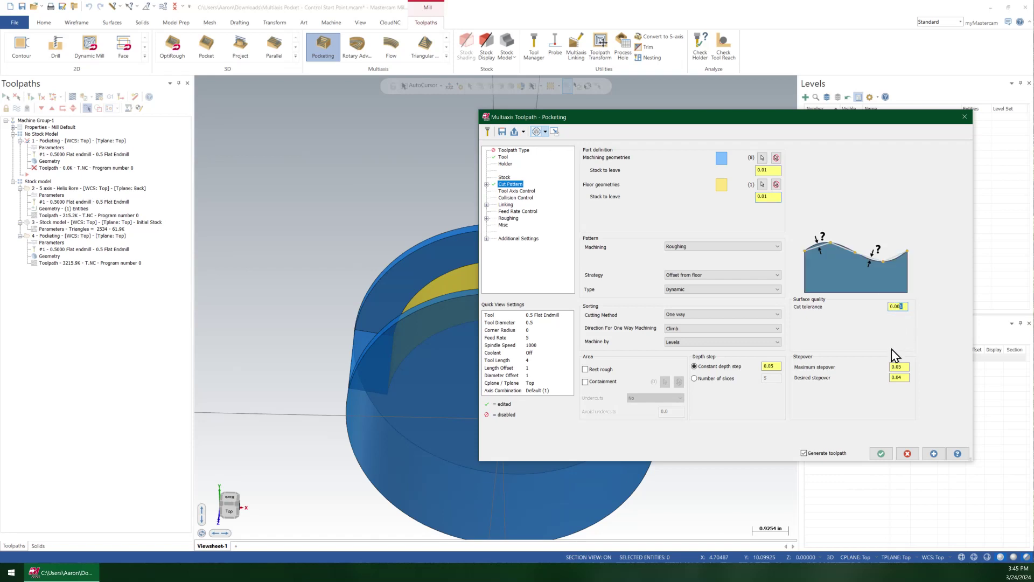
text(3)
click(894, 367)
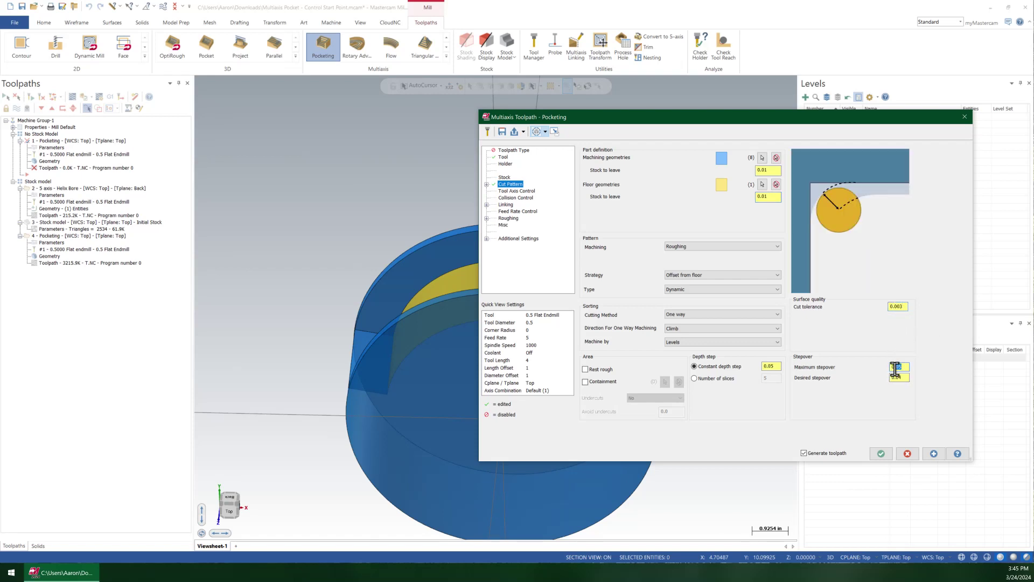
text(0.0123)
Set the constant depth step to 1 and generate the pocketing toolpath with the default tool axis and collision settings
click(771, 366)
click(775, 365)
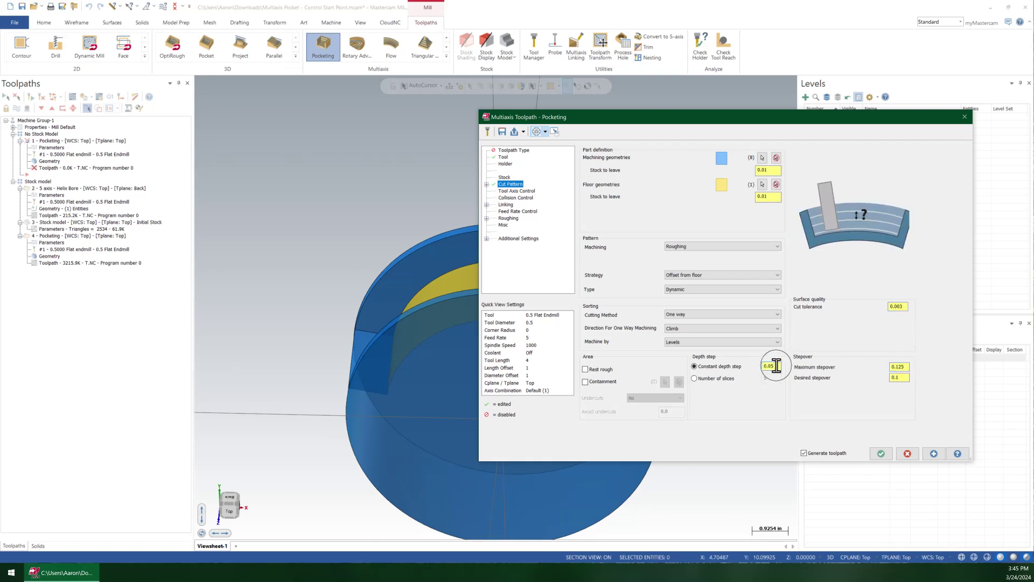
double_click(775, 365)
text(1)
key(Tab)
click(503, 177)
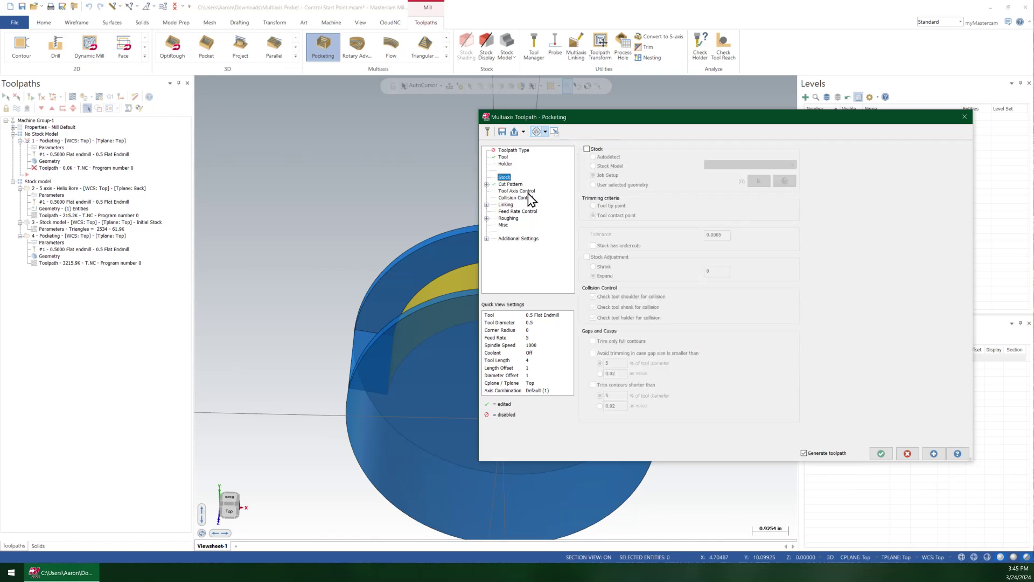
click(516, 191)
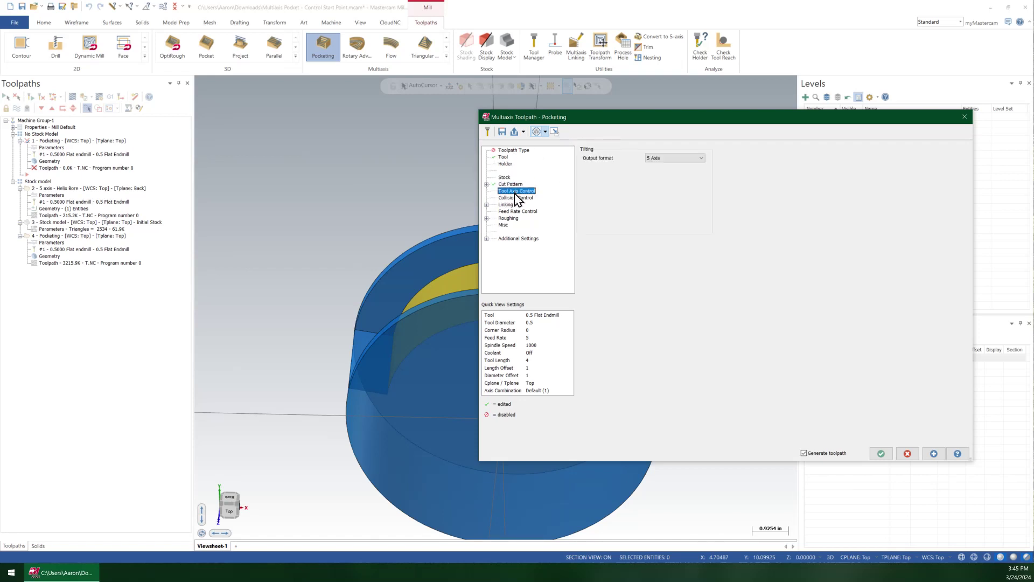
click(516, 198)
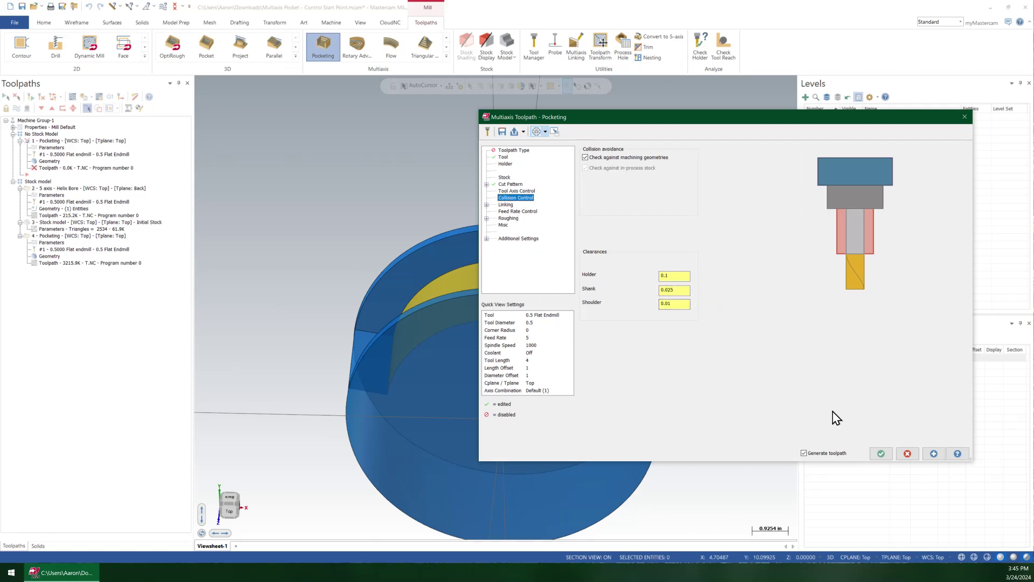
click(881, 454)
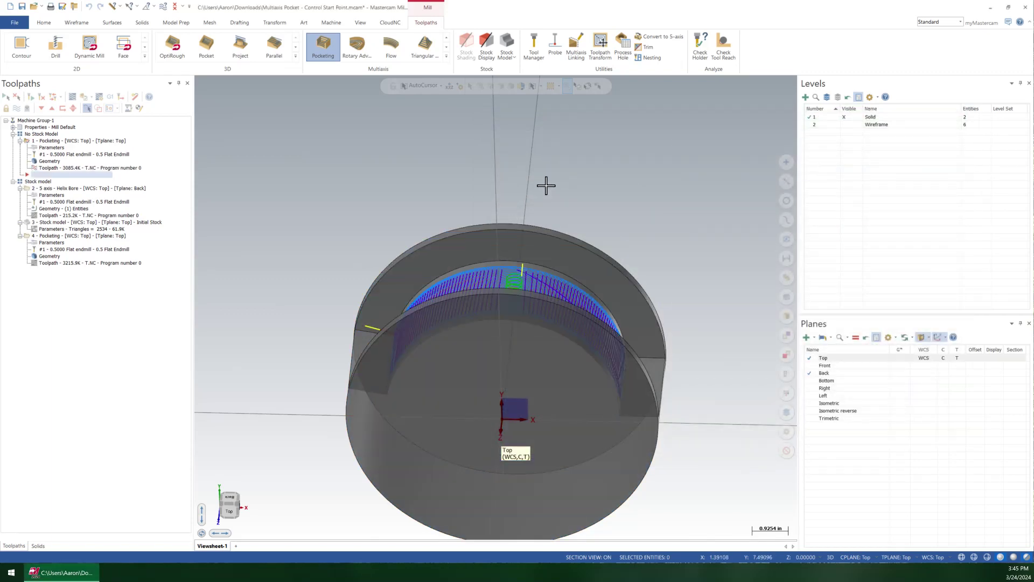
Backplot the new Pocketing toolpath from start to end and examine its helical entry and cutting passes
click(111, 170)
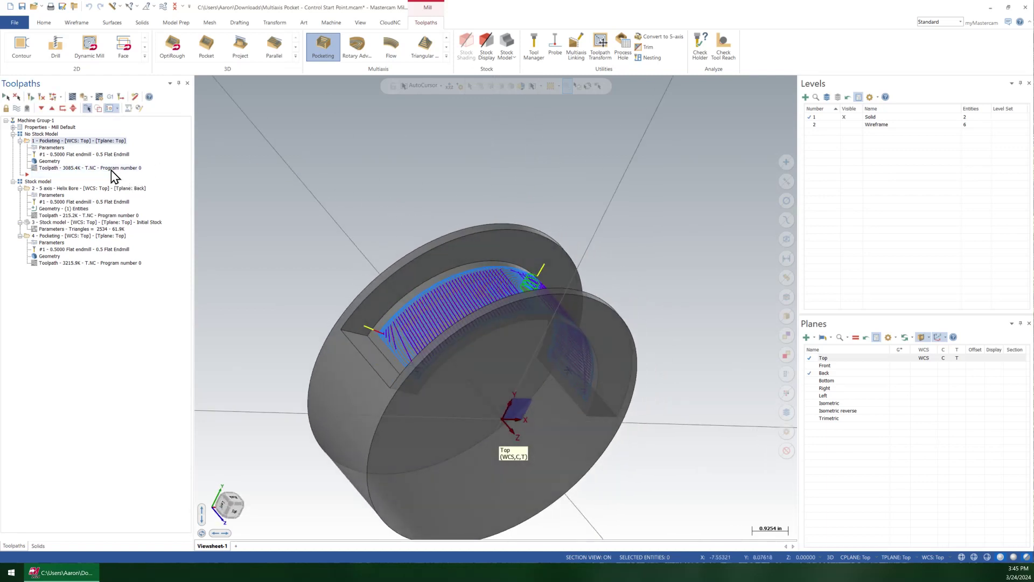
scroll(536, 148, up, 5)
scroll(538, 149, down, 1)
key(s)
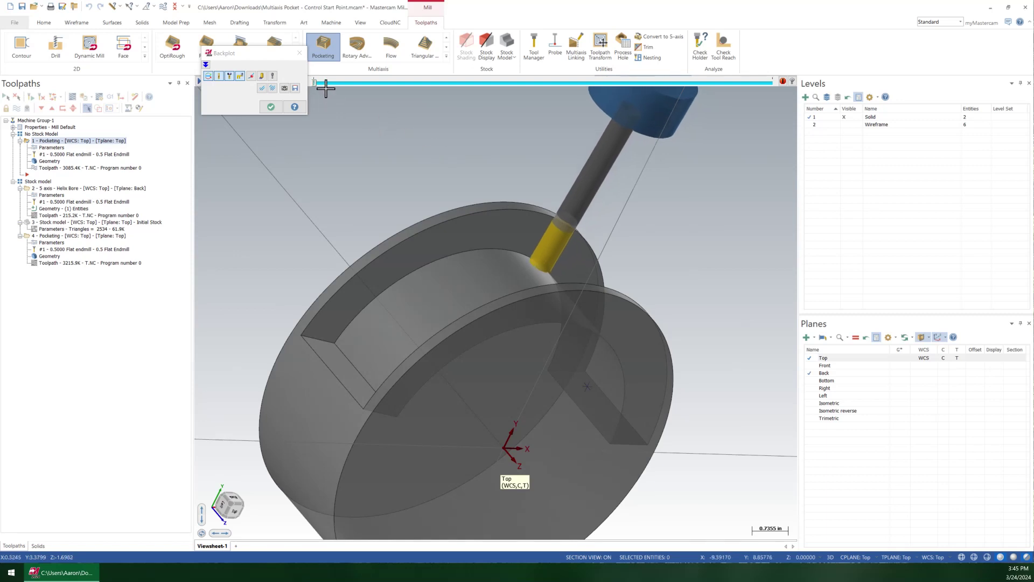
drag(258, 54, 222, 118)
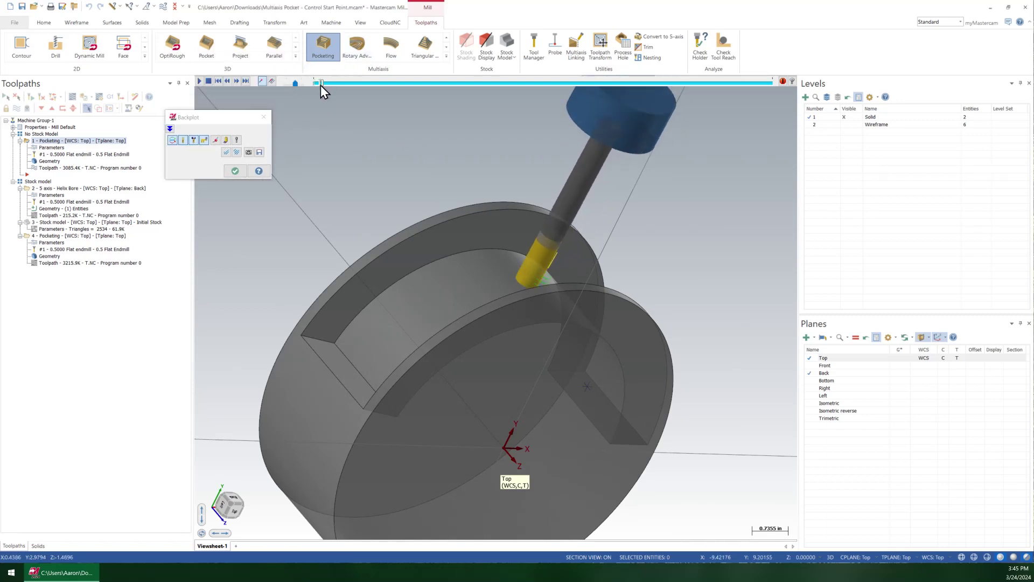
mouse_move(320, 84)
mouse_down()
mouse_move(477, 75)
mouse_move(722, 101)
mouse_move(819, 126)
mouse_up()
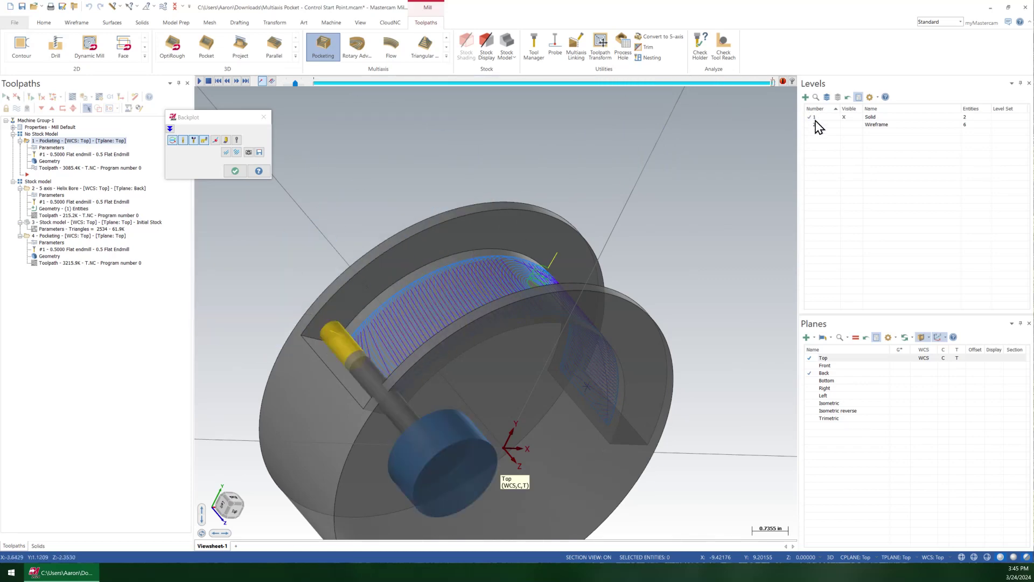
middle_drag(612, 271, 545, 304)
scroll(539, 283, up, 4)
scroll(452, 302, down, 6)
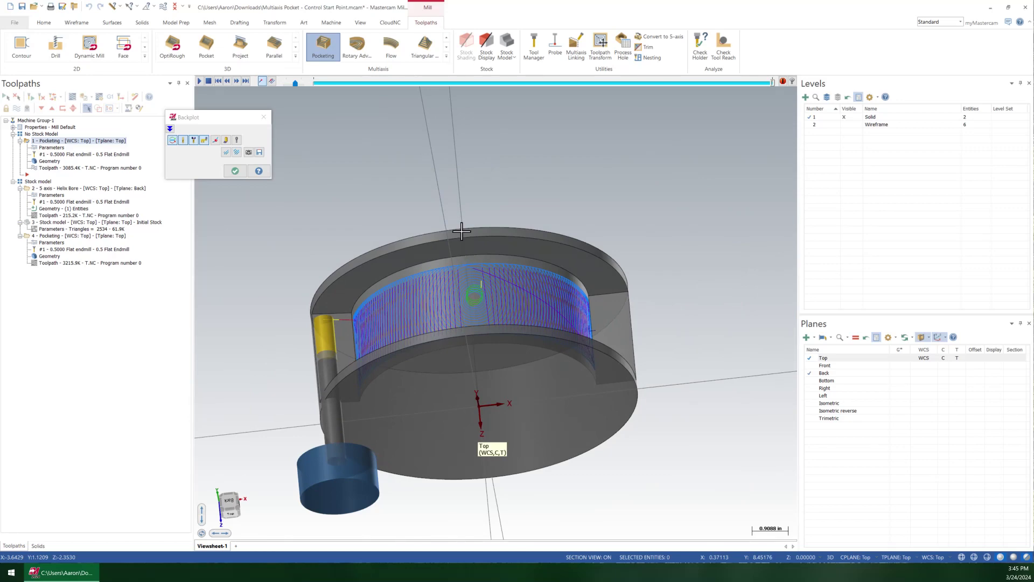
key(Escape)
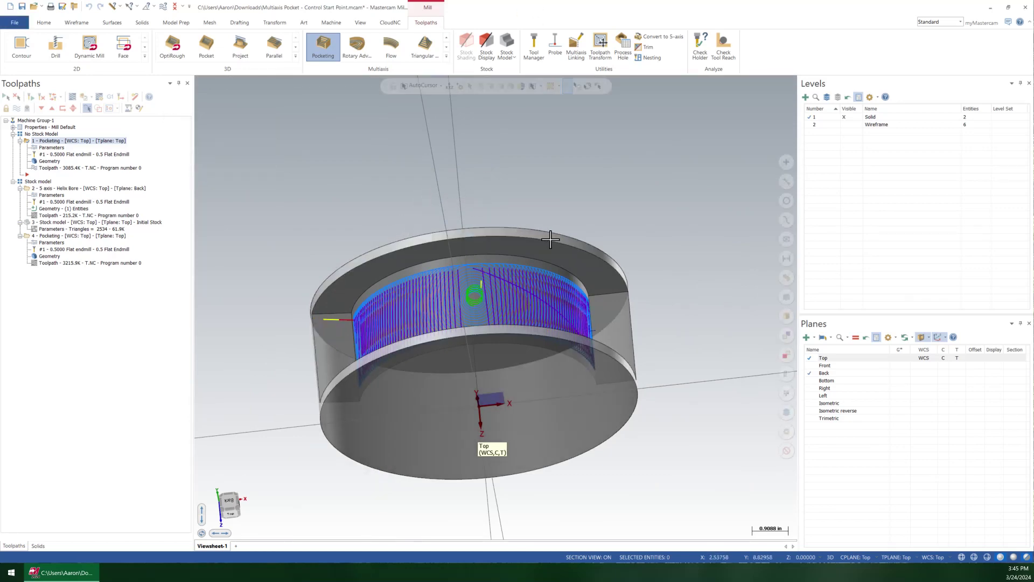
middle_drag(550, 239, 480, 246)
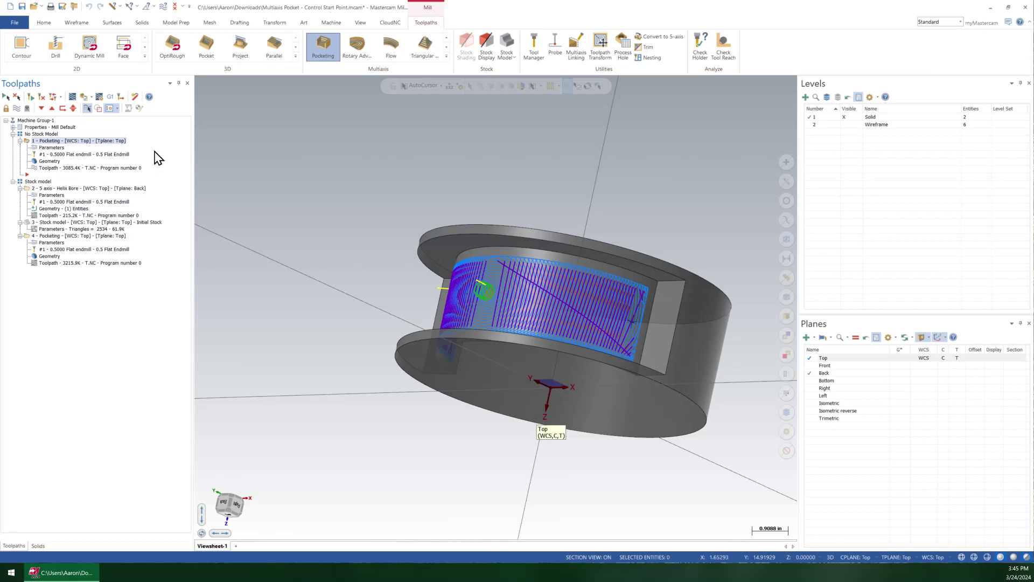
middle_drag(393, 261, 508, 319)
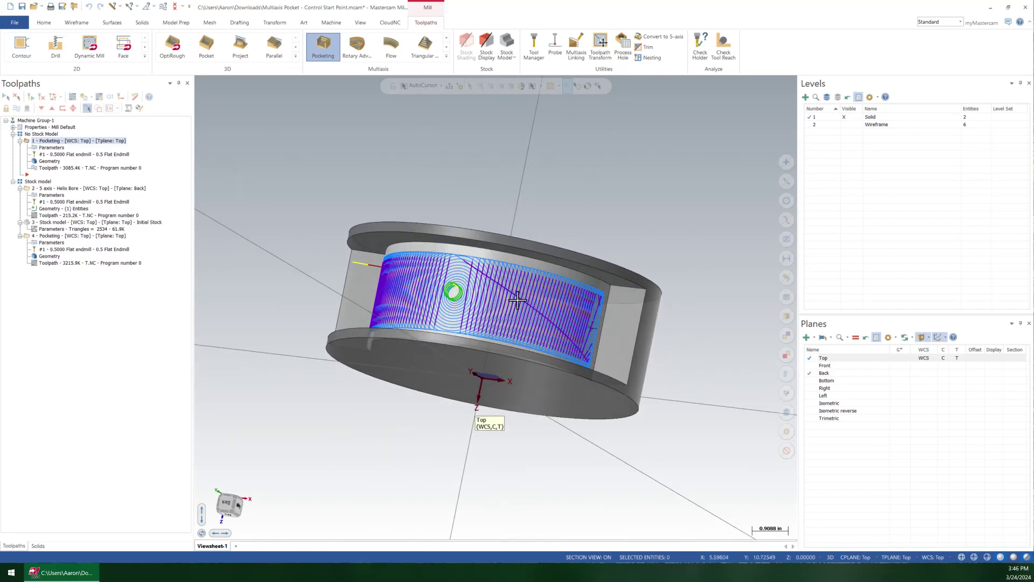
scroll(575, 303, up, 2)
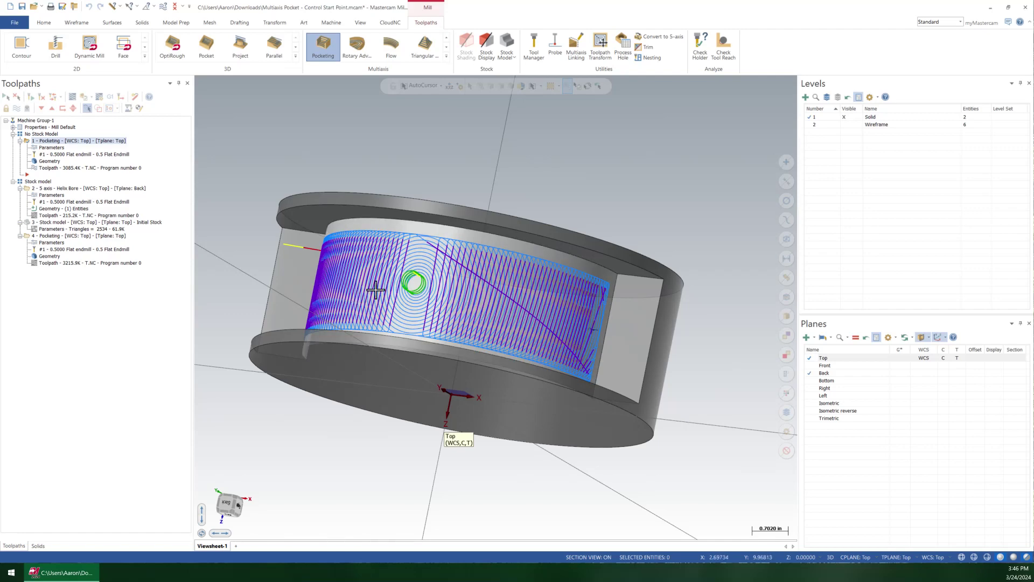
middle_drag(518, 330, 517, 280)
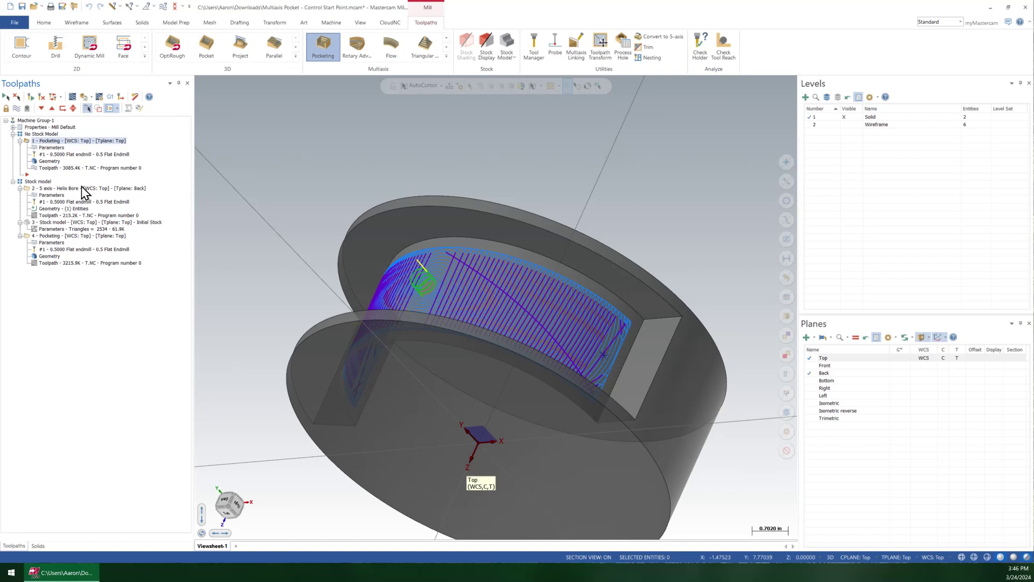
Display only the Helix Bore toolpath from the Stock model group and make the Wireframe level visible
click(44, 182)
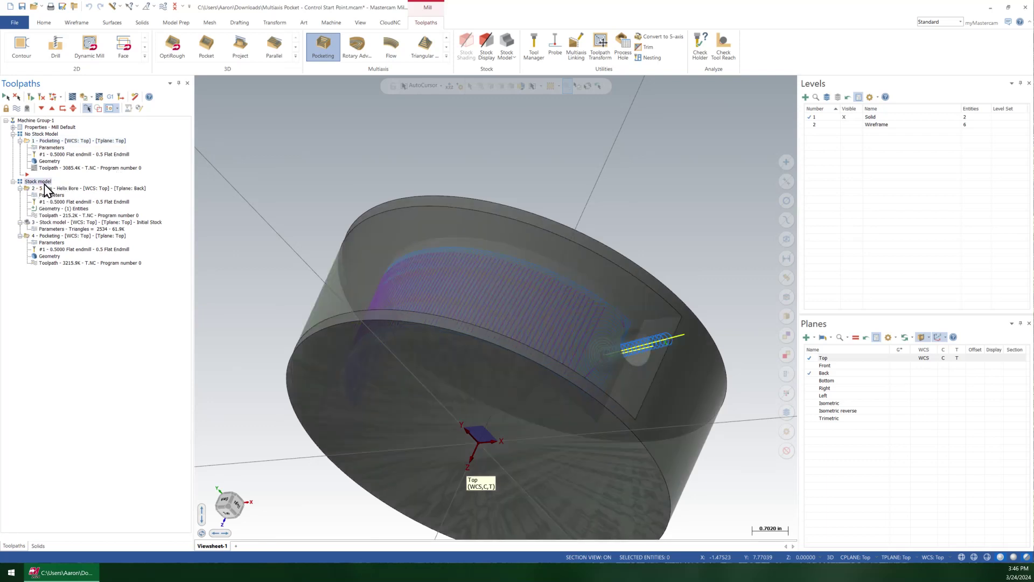
click(58, 181)
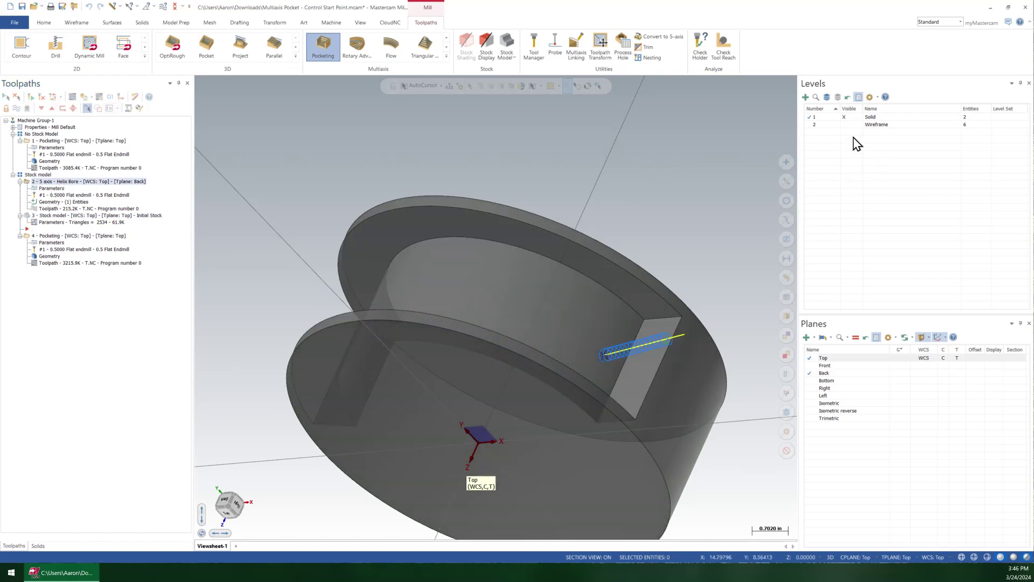
click(844, 124)
scroll(690, 308, up, 2)
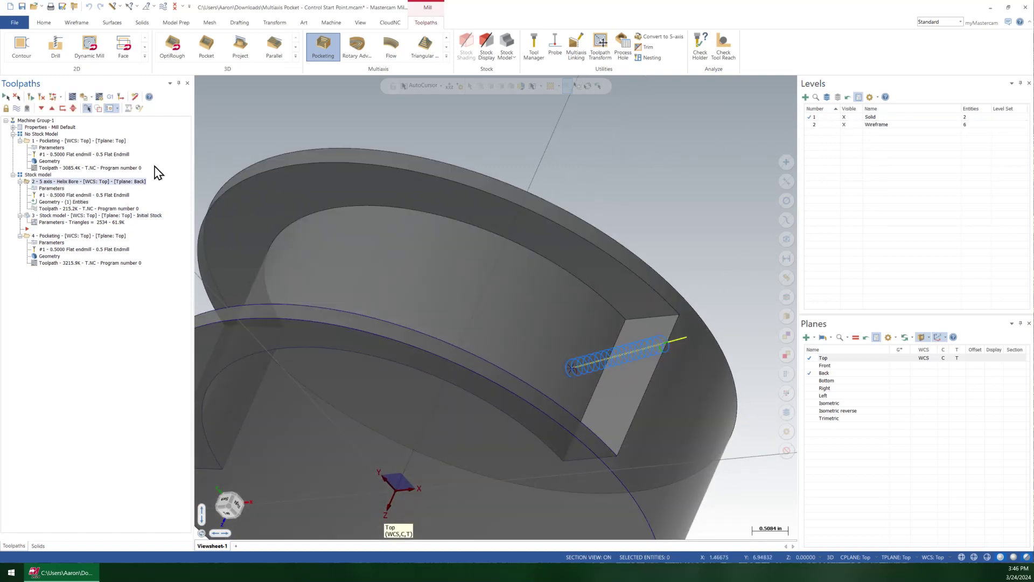
Display the Helix Bore toolpath and examine how it follows the wireframe line into the pocket, including from the top view
click(50, 127)
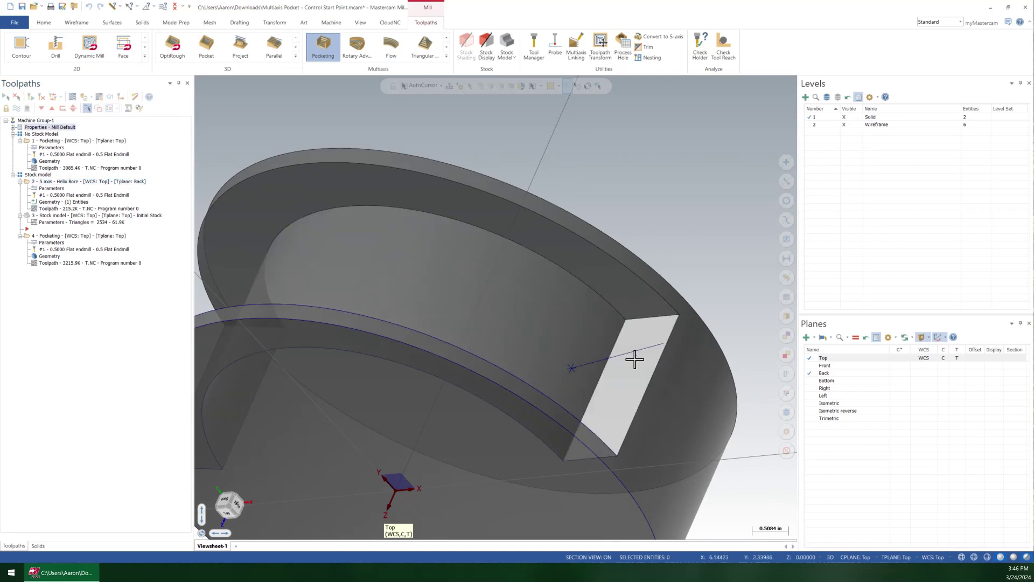
click(70, 182)
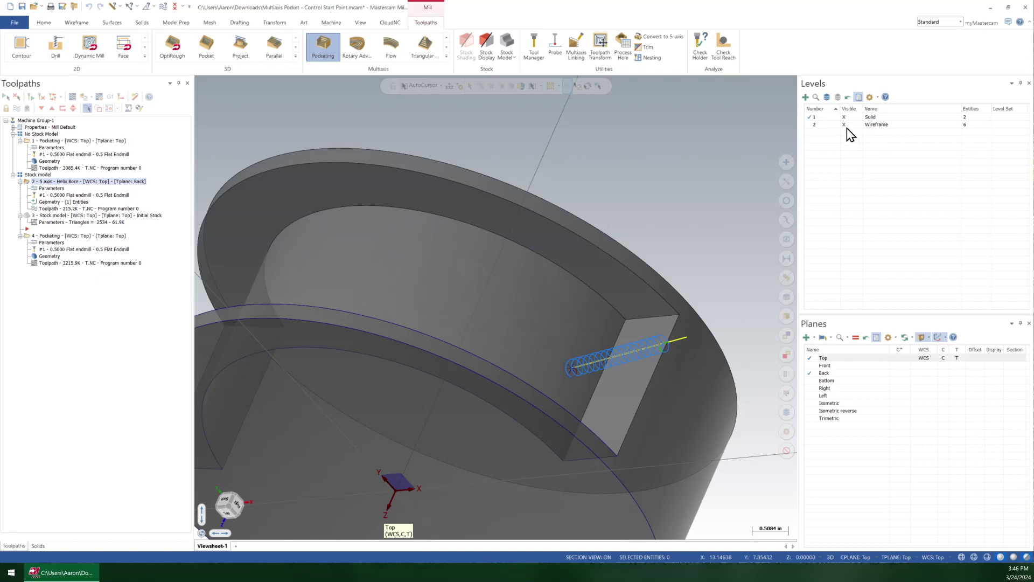
key(alt+1)
scroll(667, 278, up, 3)
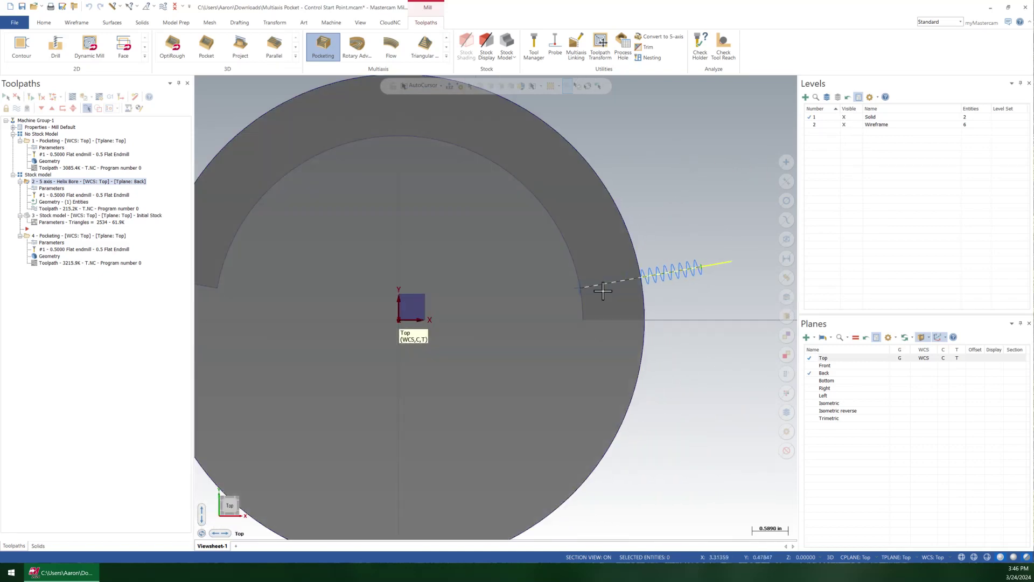
scroll(673, 258, down, 2)
middle_drag(681, 243, 627, 272)
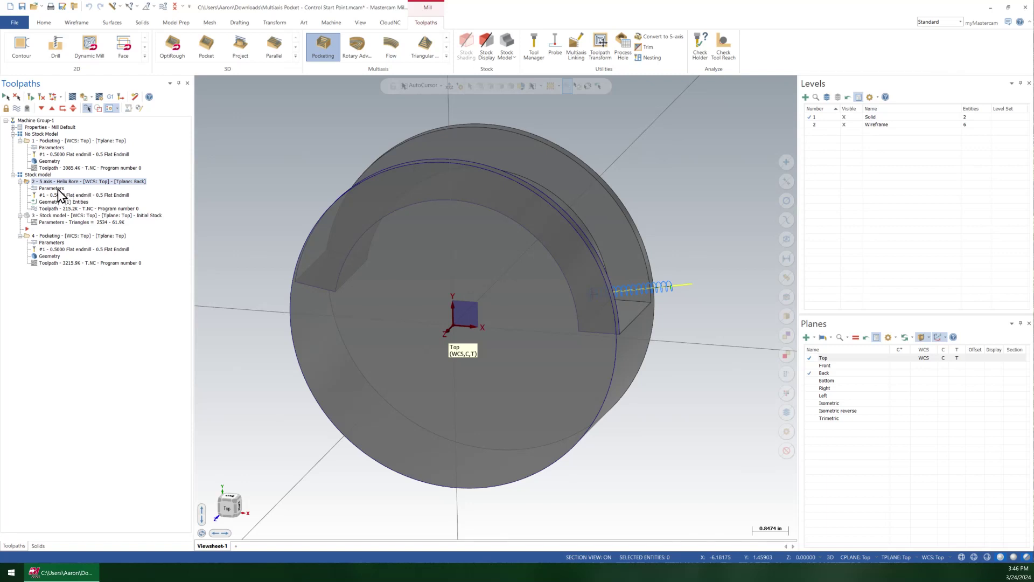
Backplot the Helix Bore toolpath from start to end
click(66, 209)
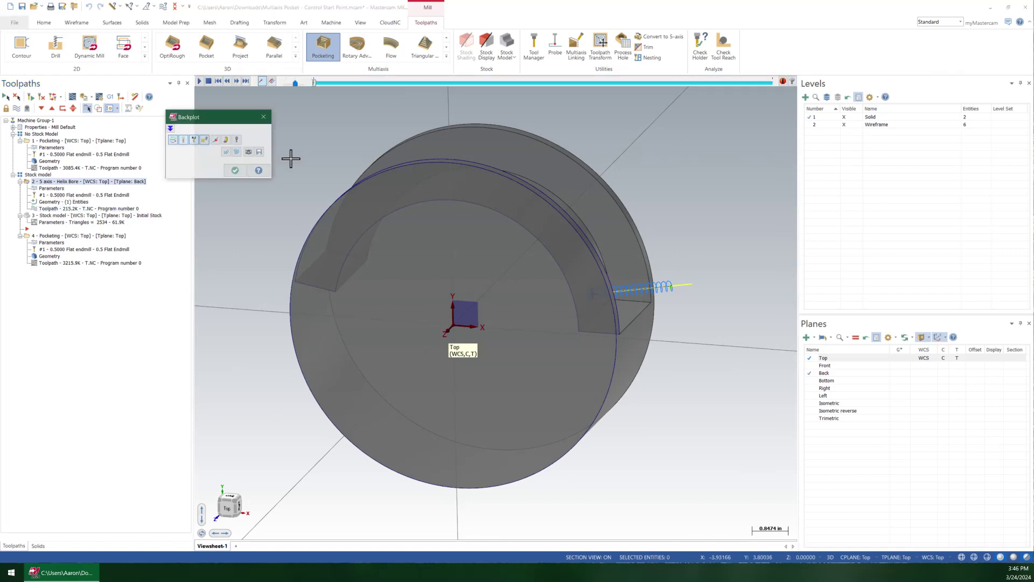
key(s)
drag(318, 85, 794, 76)
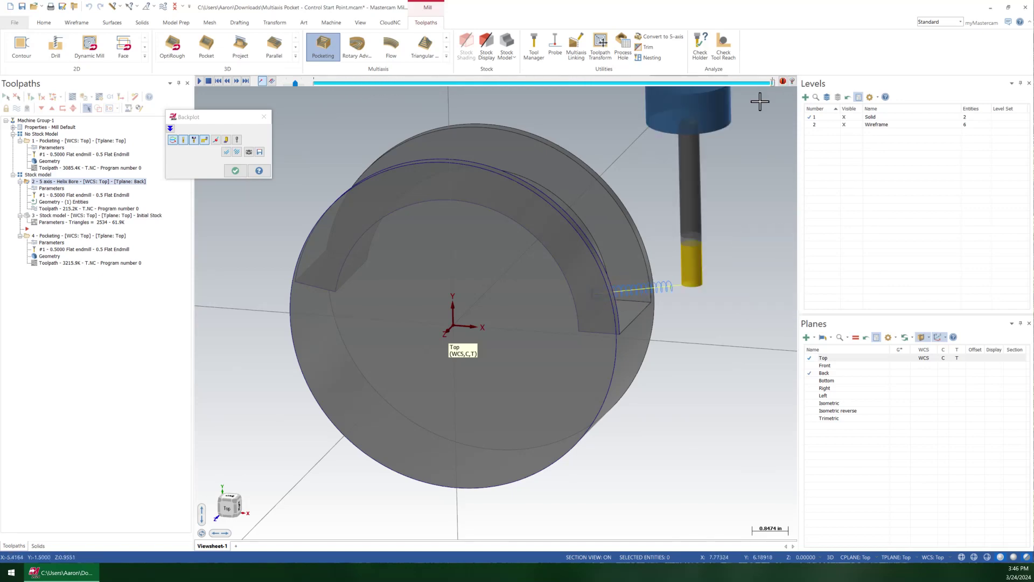
key(Escape)
Review the circle diameter in the Helix Bore cut parameters and leave the settings unchanged
click(51, 190)
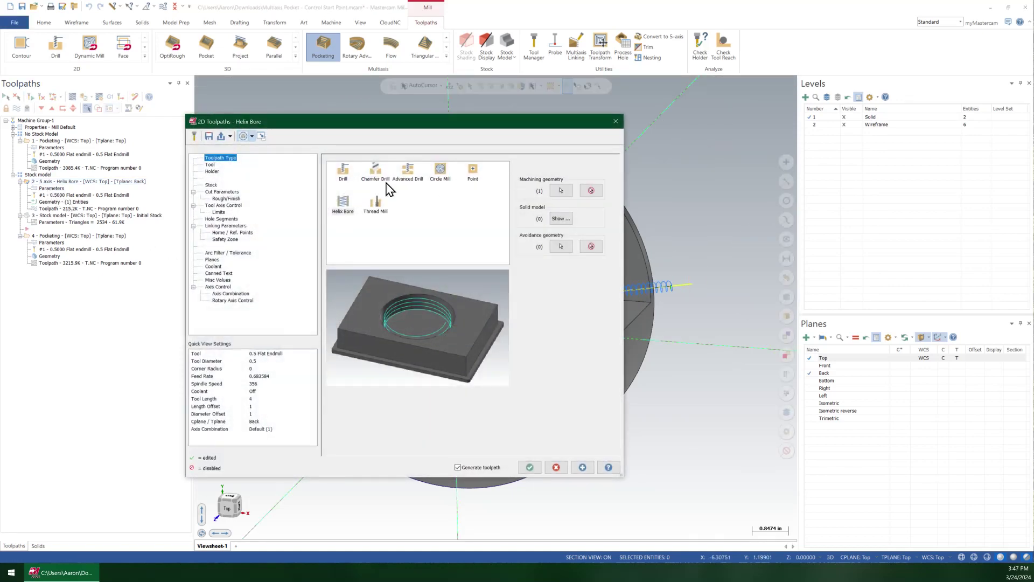
click(222, 192)
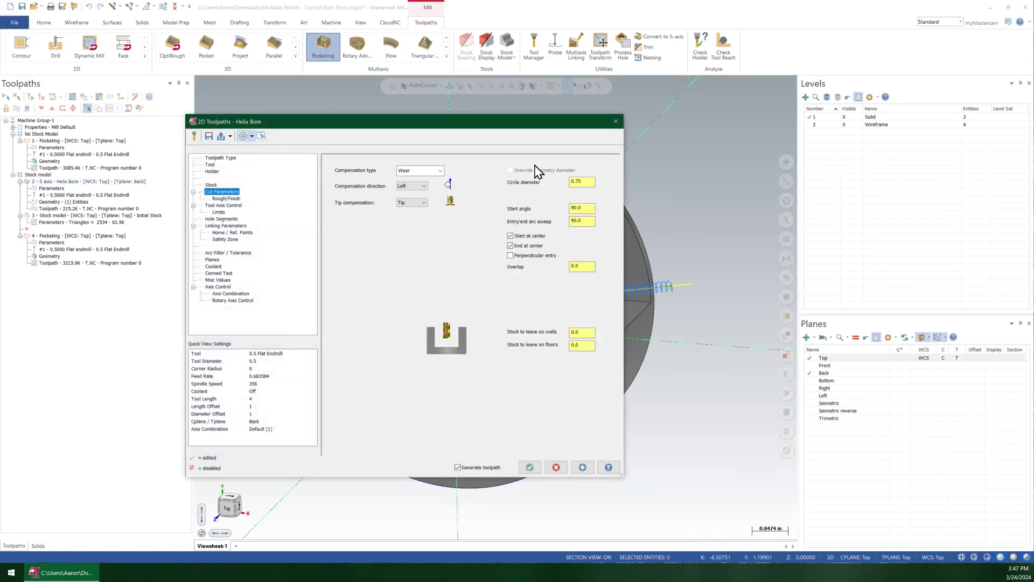
double_click(578, 182)
click(590, 183)
key(Escape)
Display the Initial Stock model operation and examine the bored entry hole in the stock
middle_drag(584, 271, 529, 304)
scroll(681, 279, up, 3)
scroll(681, 276, down, 2)
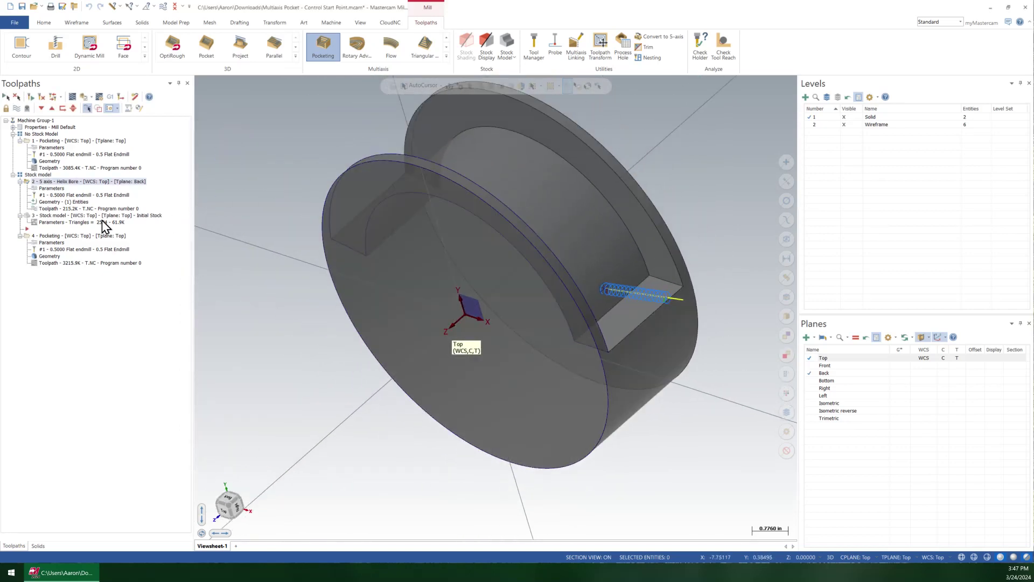
click(102, 216)
middle_drag(506, 248, 526, 230)
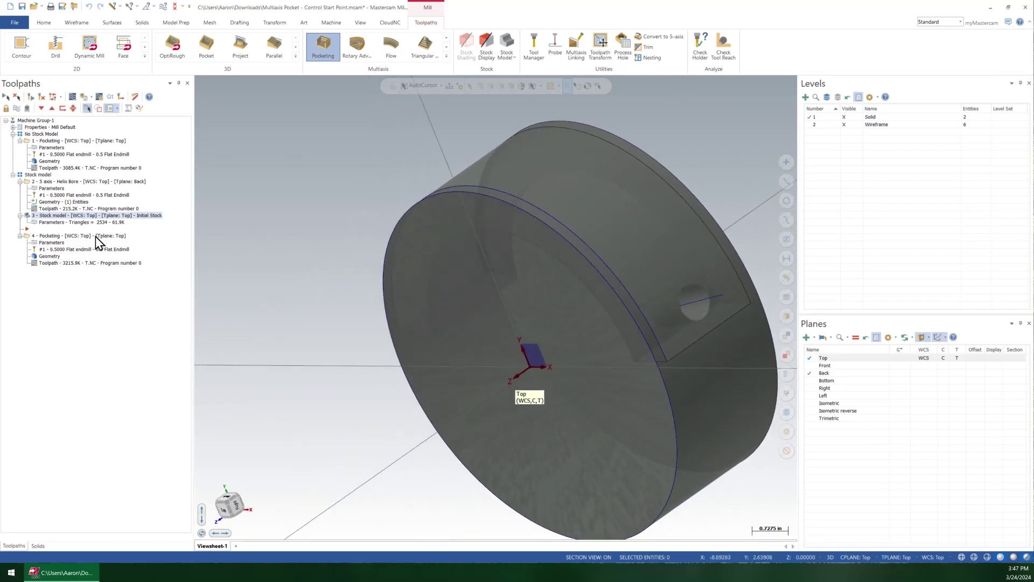
Review the stock settings of the Stock model group's Pocketing toolpath and backplot it fully, examining where it enters and how it cuts
click(54, 242)
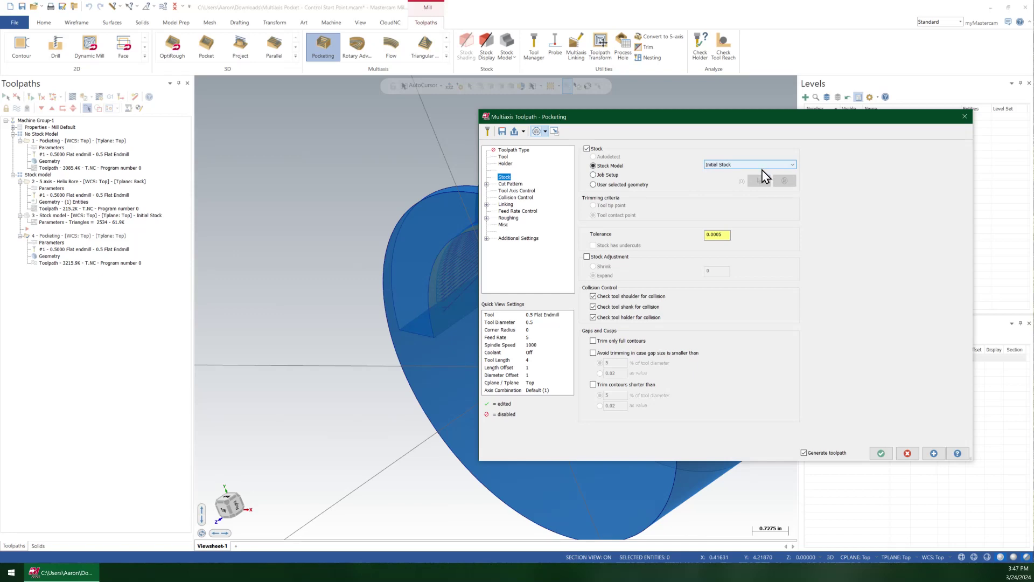
key(Return)
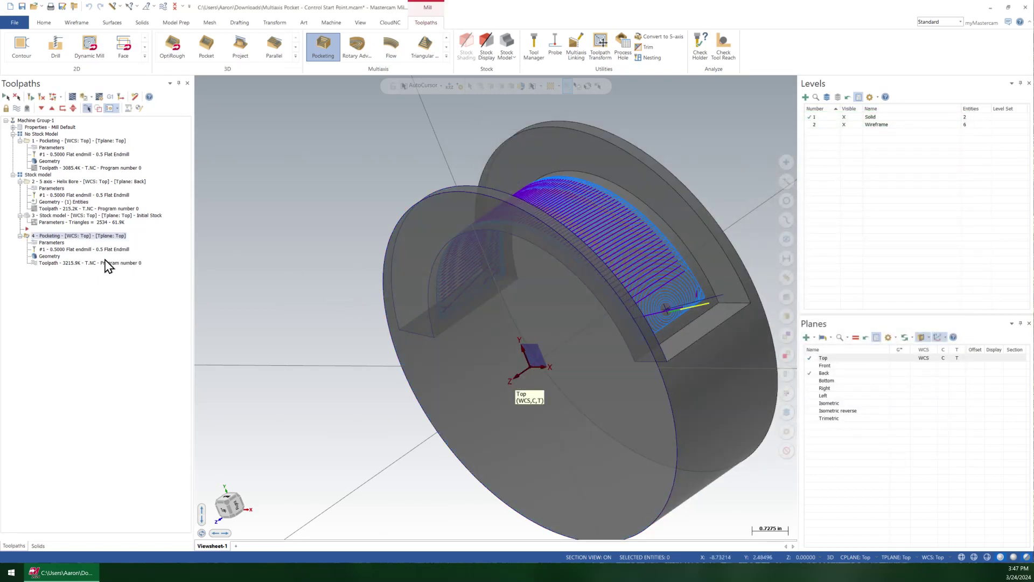
click(108, 264)
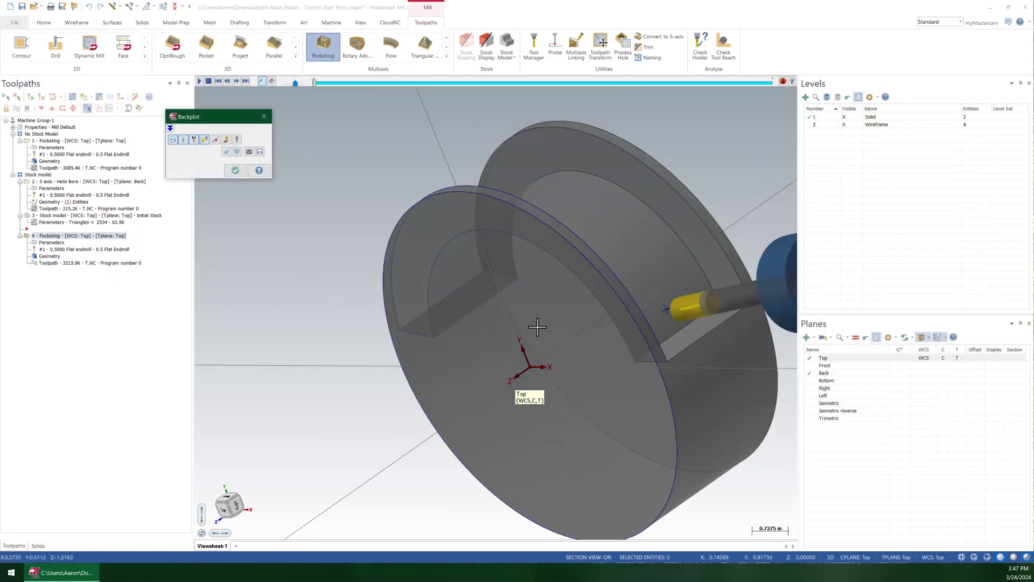
scroll(541, 328, up, 2)
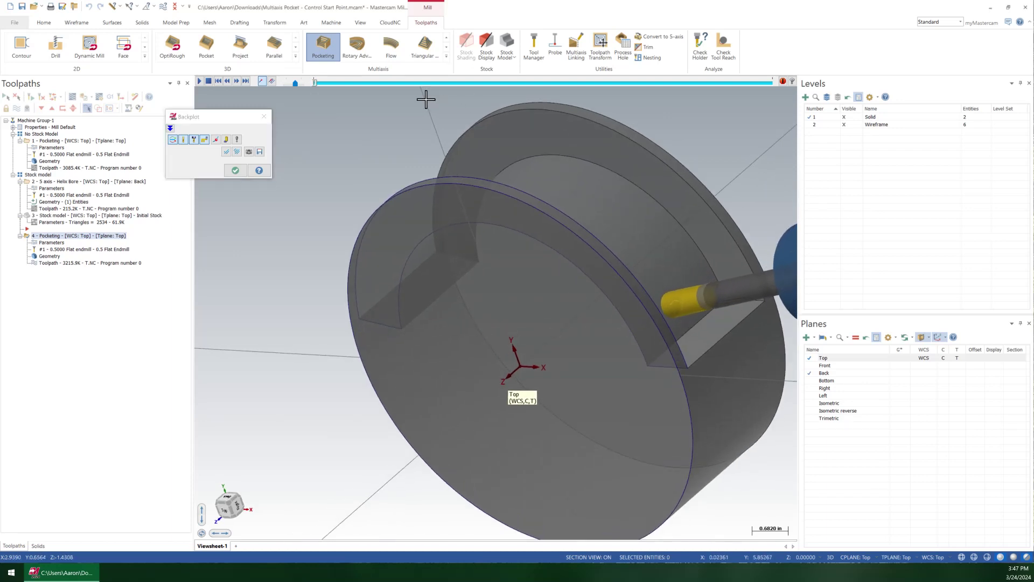
drag(315, 83, 795, 102)
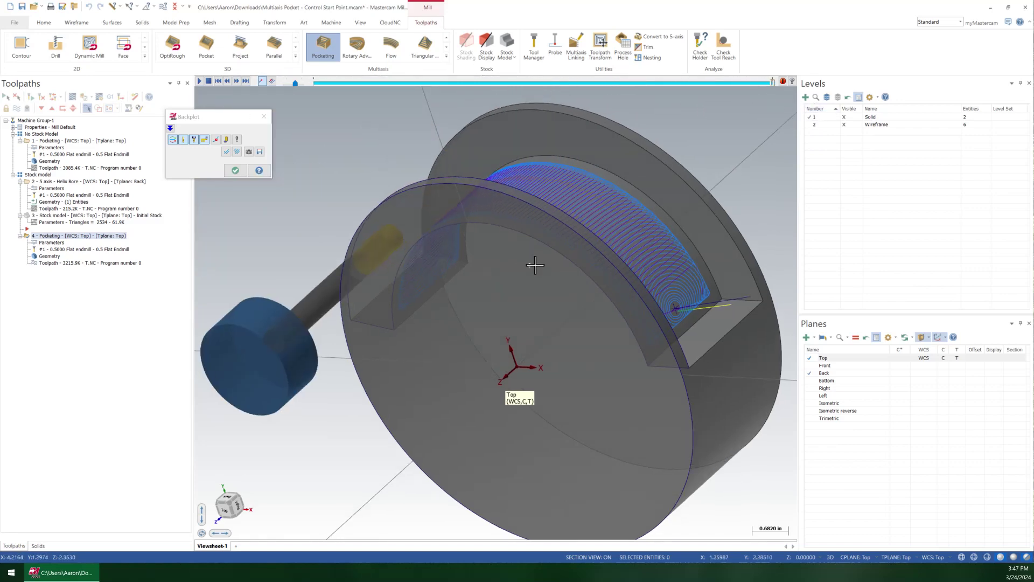
middle_drag(535, 260, 576, 286)
scroll(557, 350, down, 3)
middle_drag(556, 351, 530, 355)
key(Escape)
scroll(680, 339, up, 2)
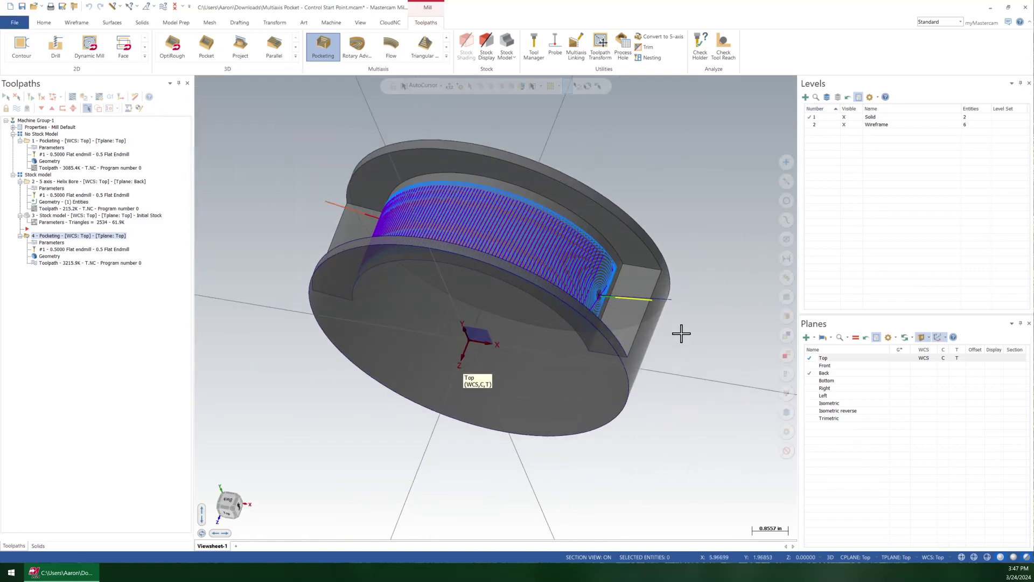
middle_drag(599, 306, 554, 305)
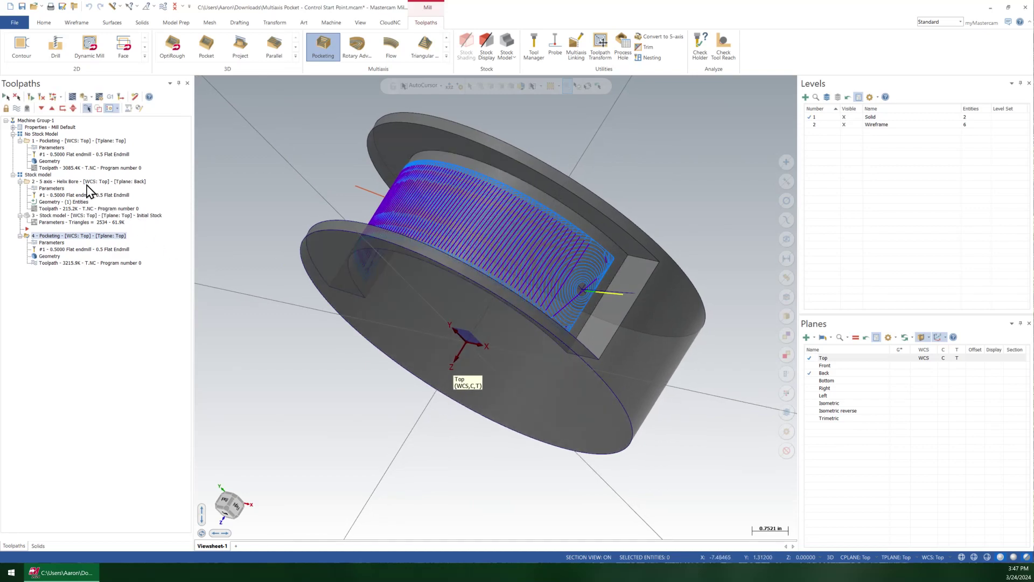
mouse_move(517, 307)
middle_down()
mouse_move(501, 363)
mouse_move(598, 298)
mouse_move(628, 316)
mouse_move(518, 290)
middle_up()
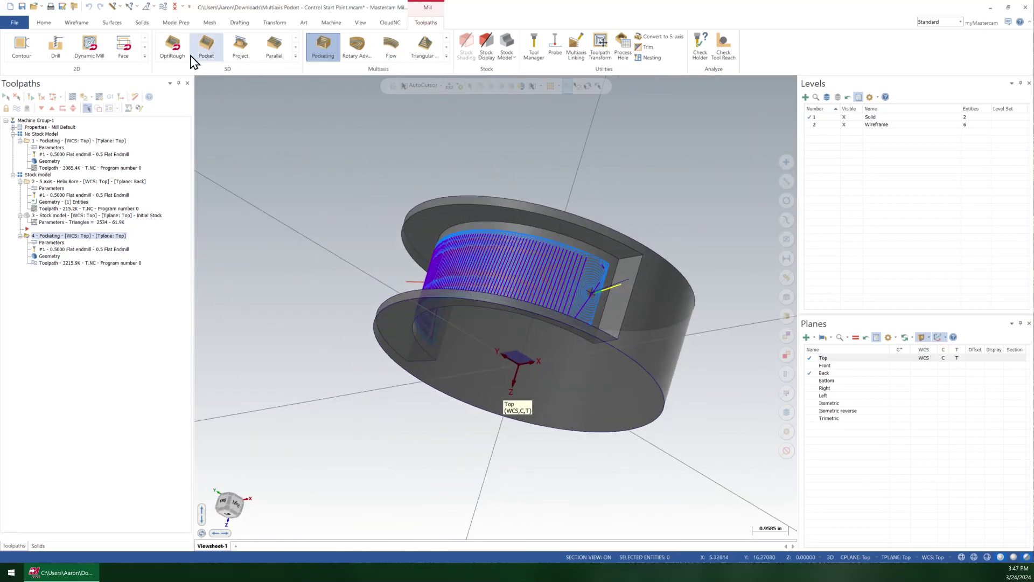